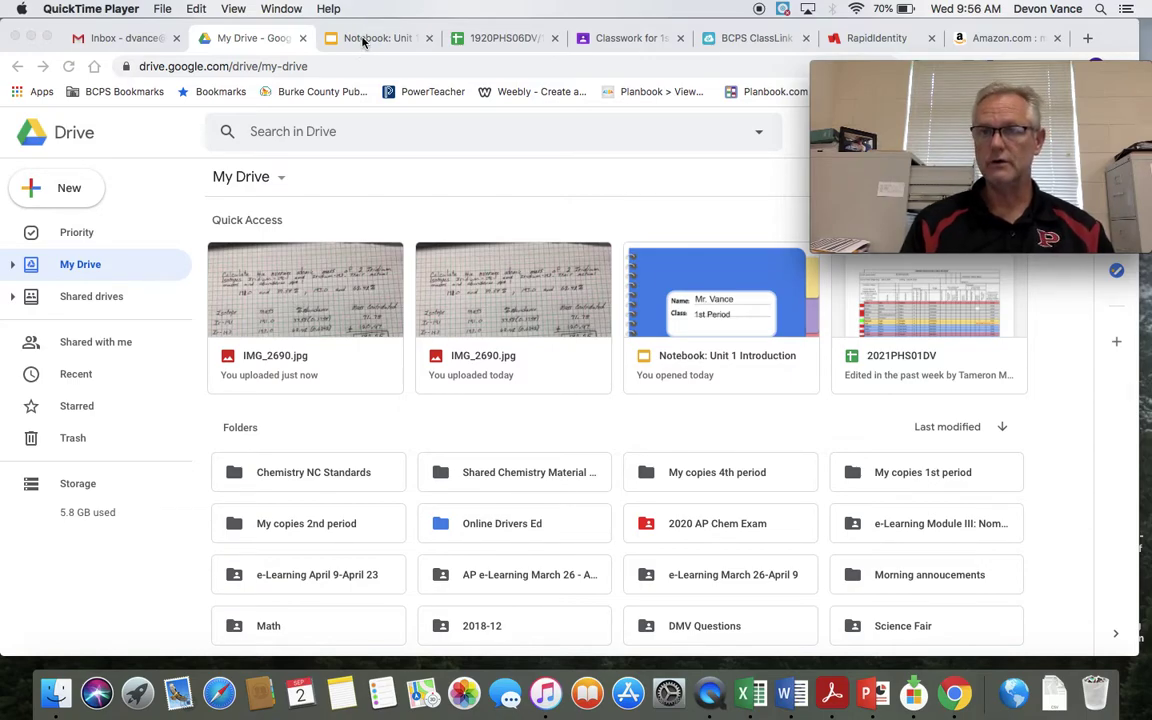
# Step: Switch to the 'Notebook: Unit 1 Introduction' presentation tab, open on blank slide 31
pyautogui.click(363, 40)
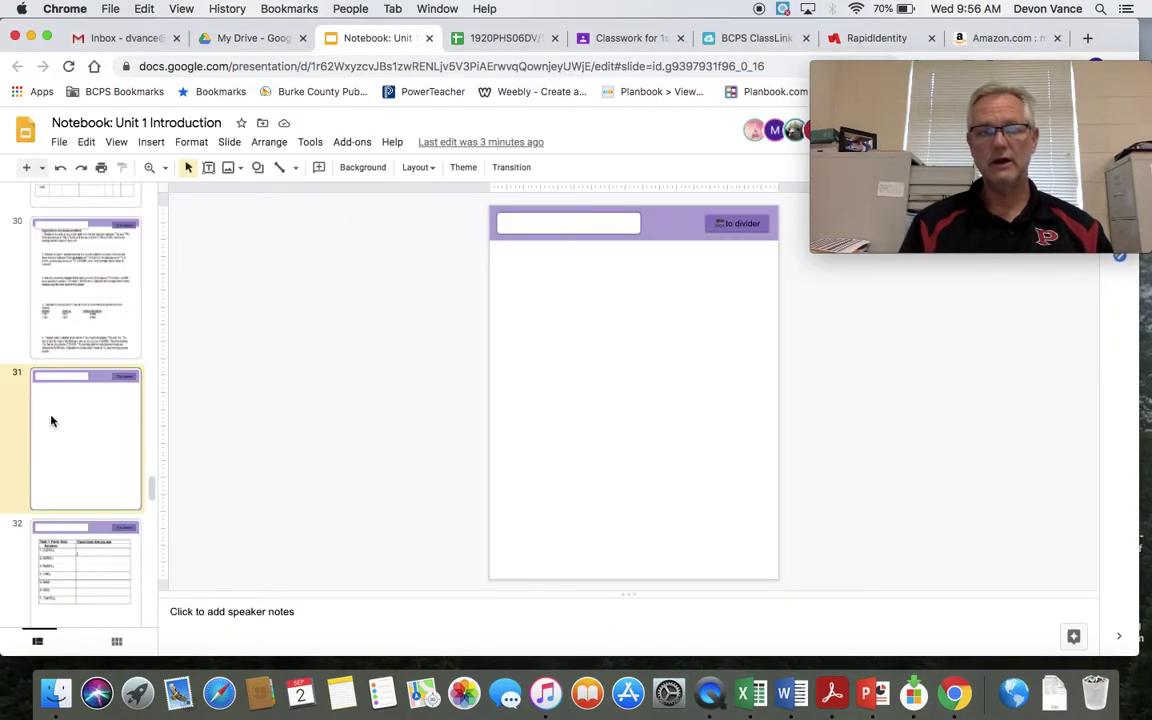
pyautogui.click(68, 292)
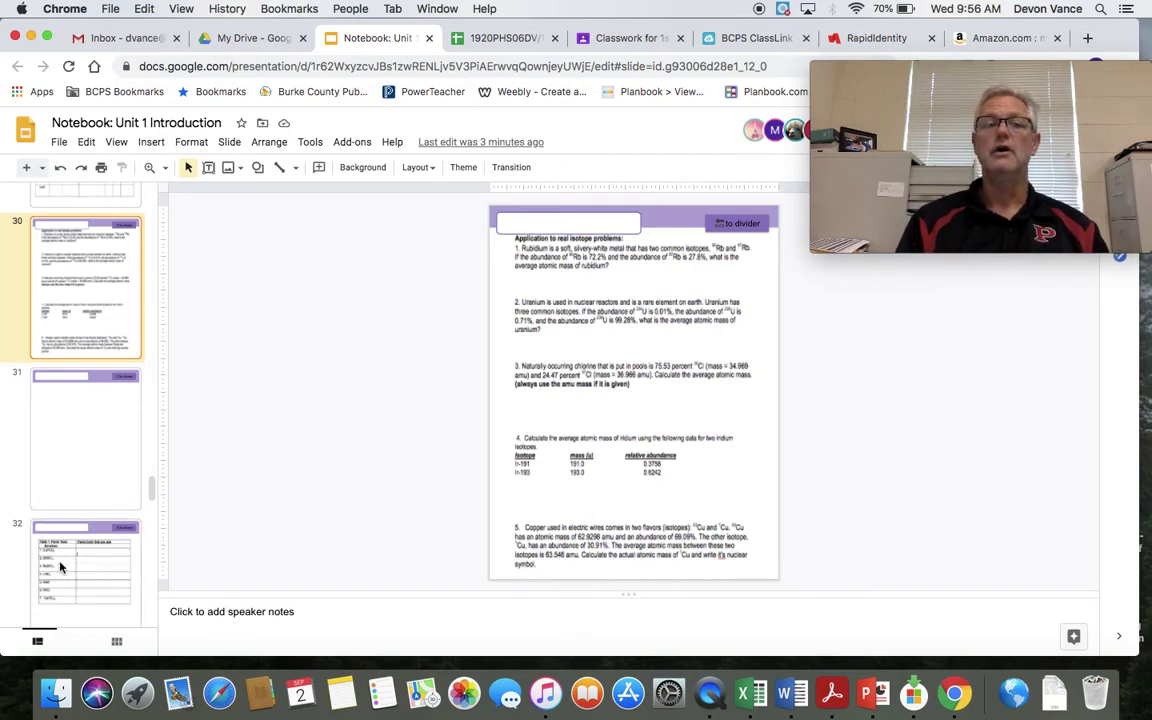
pyautogui.click(87, 438)
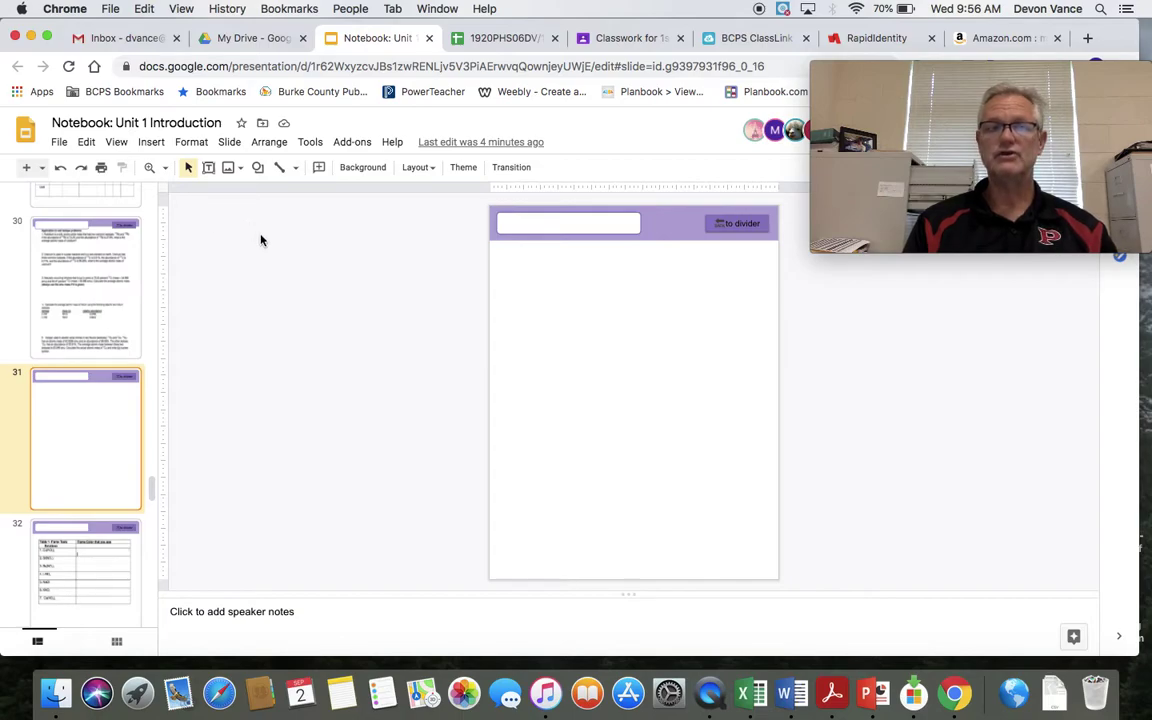
# Step: Open the Drive image panel from the Insert > Image menu
pyautogui.click(151, 143)
pyautogui.moveTo(176, 168)
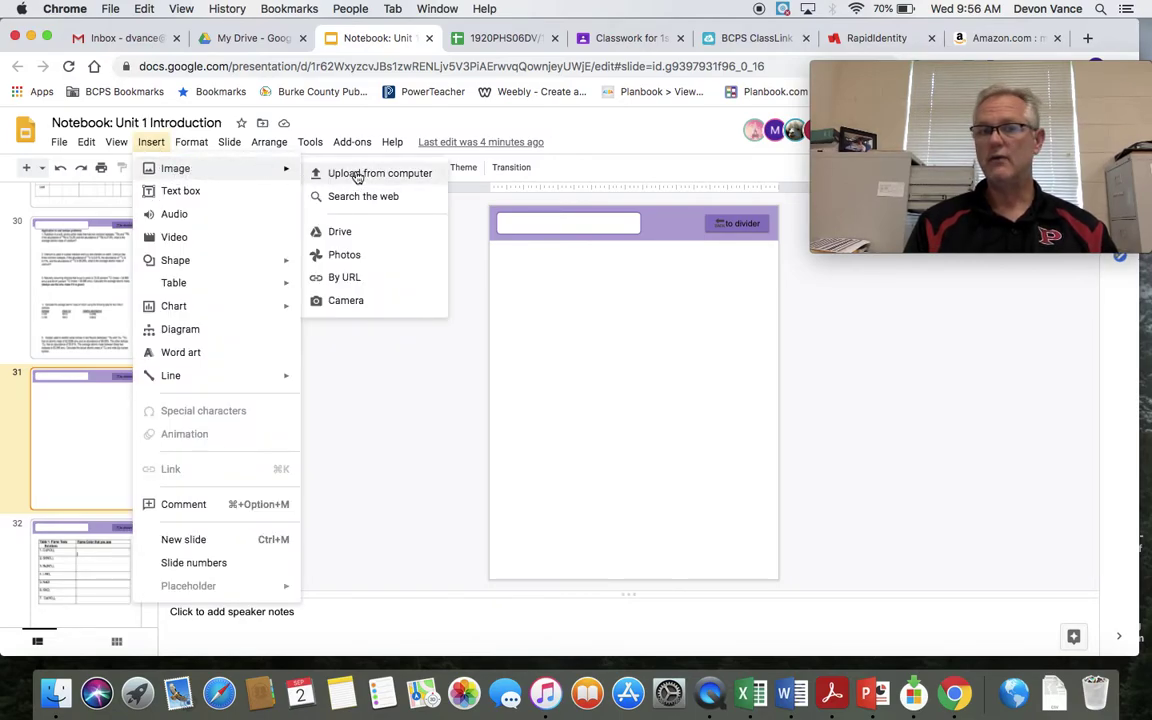
pyautogui.click(358, 238)
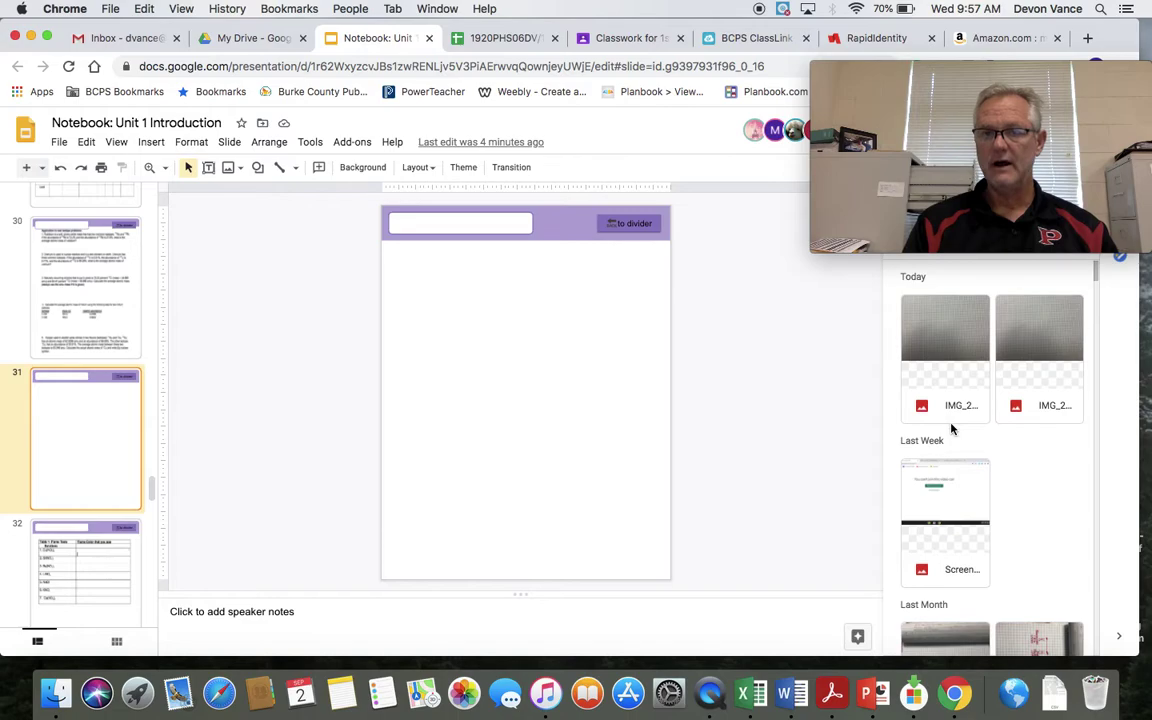
# Step: Insert IMG_2690 onto slide 31 and stretch it to the right edge and header
pyautogui.doubleClick(943, 337)
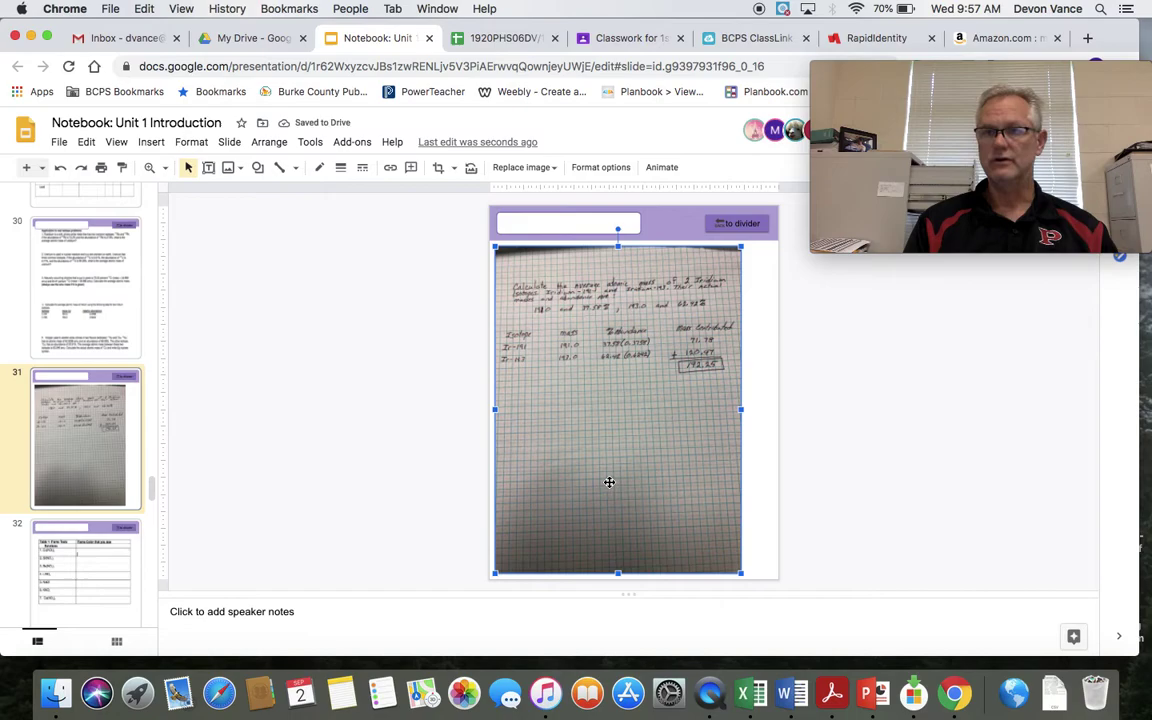
pyautogui.moveTo(741, 409); pyautogui.dragTo(775, 418)
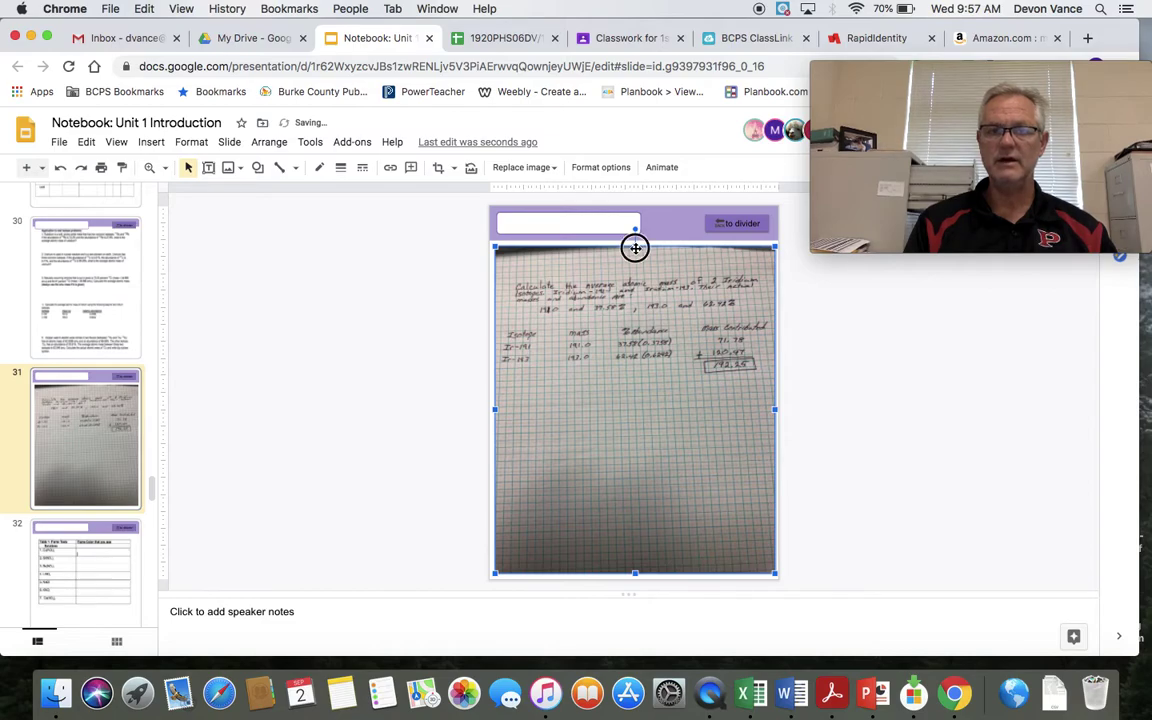
pyautogui.moveTo(635, 247); pyautogui.dragTo(636, 242)
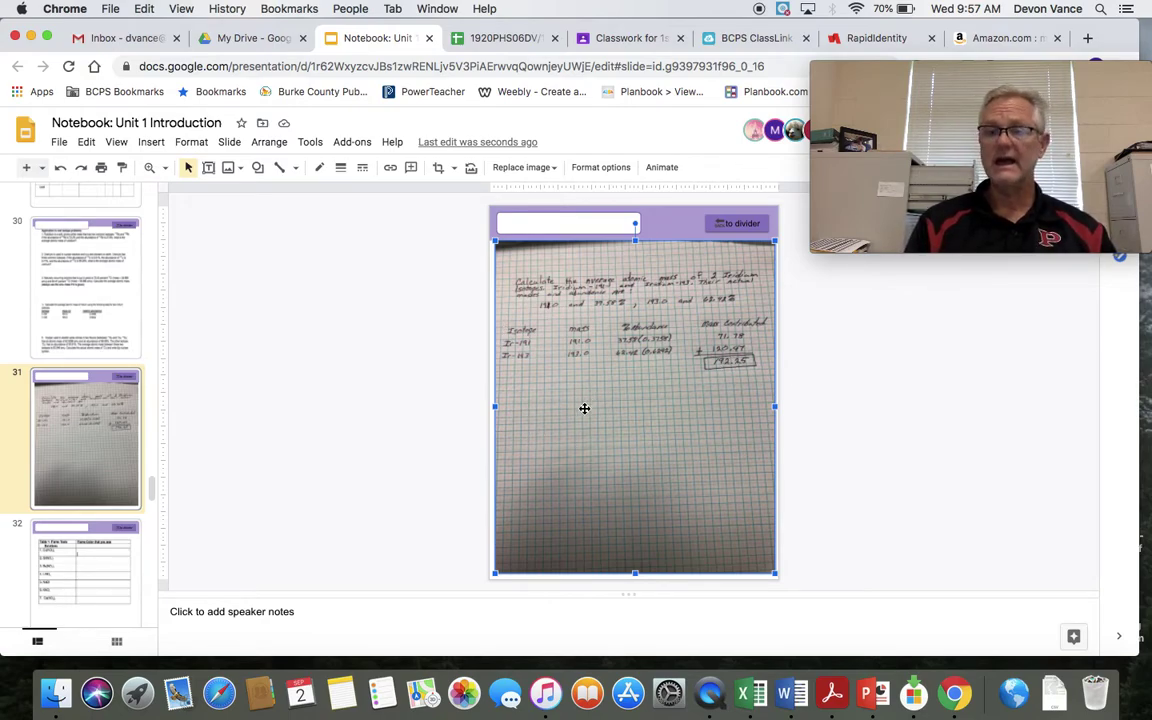
pyautogui.click(424, 496)
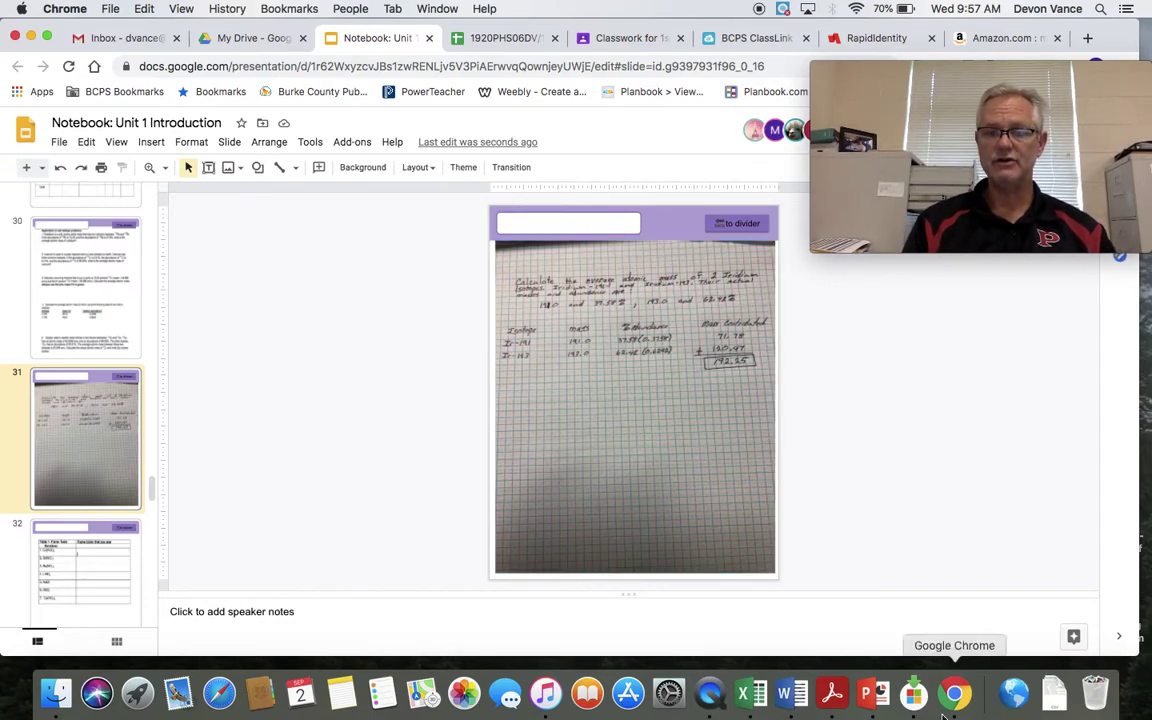